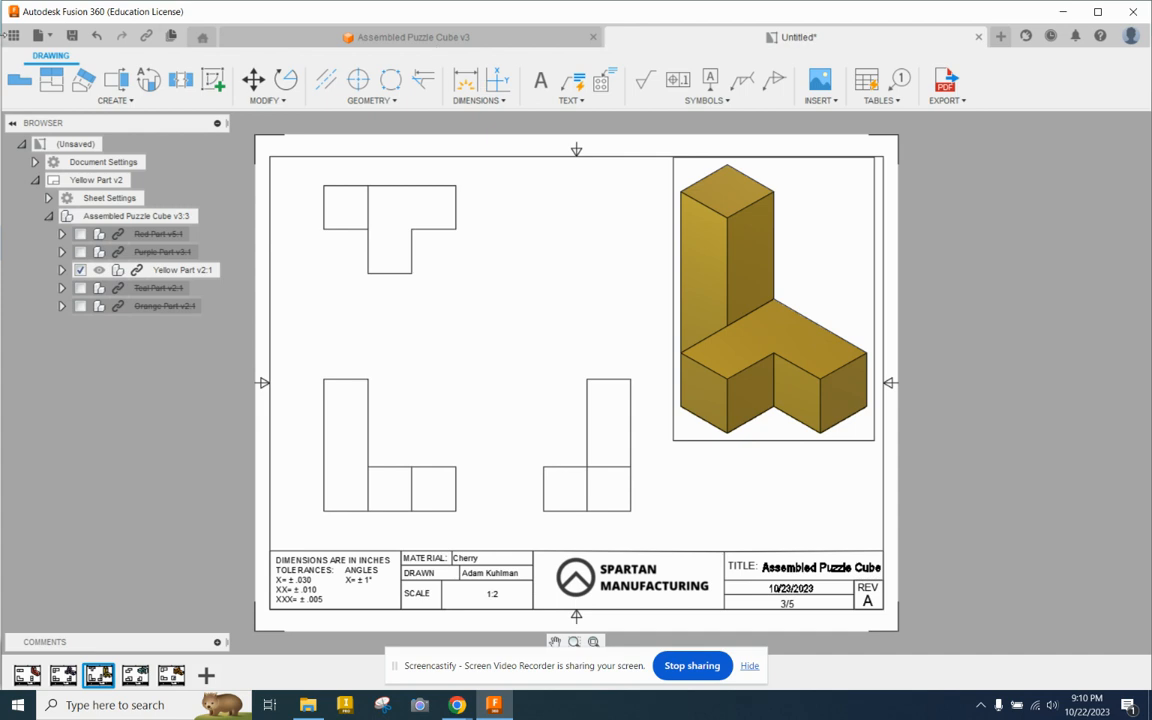
Step: Look through the team's recently used designs
{"action": "left_click", "coordinate": [13, 35]}
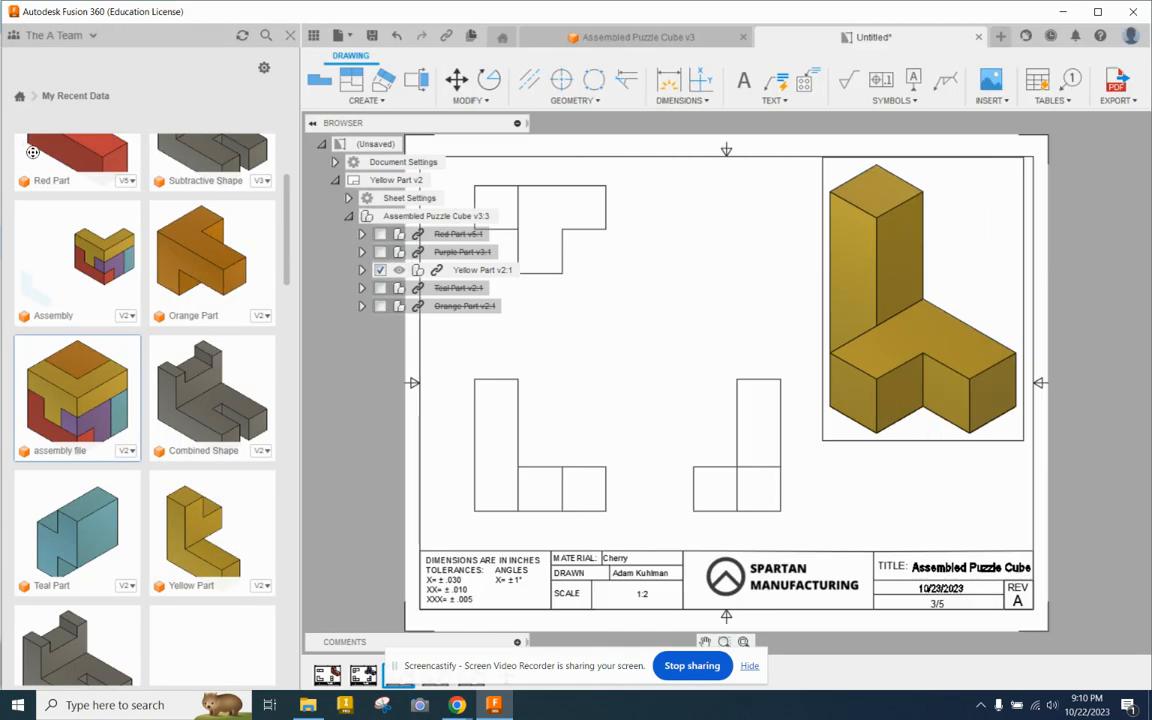
{"action": "scroll", "coordinate": [87, 222], "scroll_direction": "down", "scroll_amount": 3}
{"action": "scroll", "coordinate": [85, 222], "scroll_direction": "down", "scroll_amount": 14}
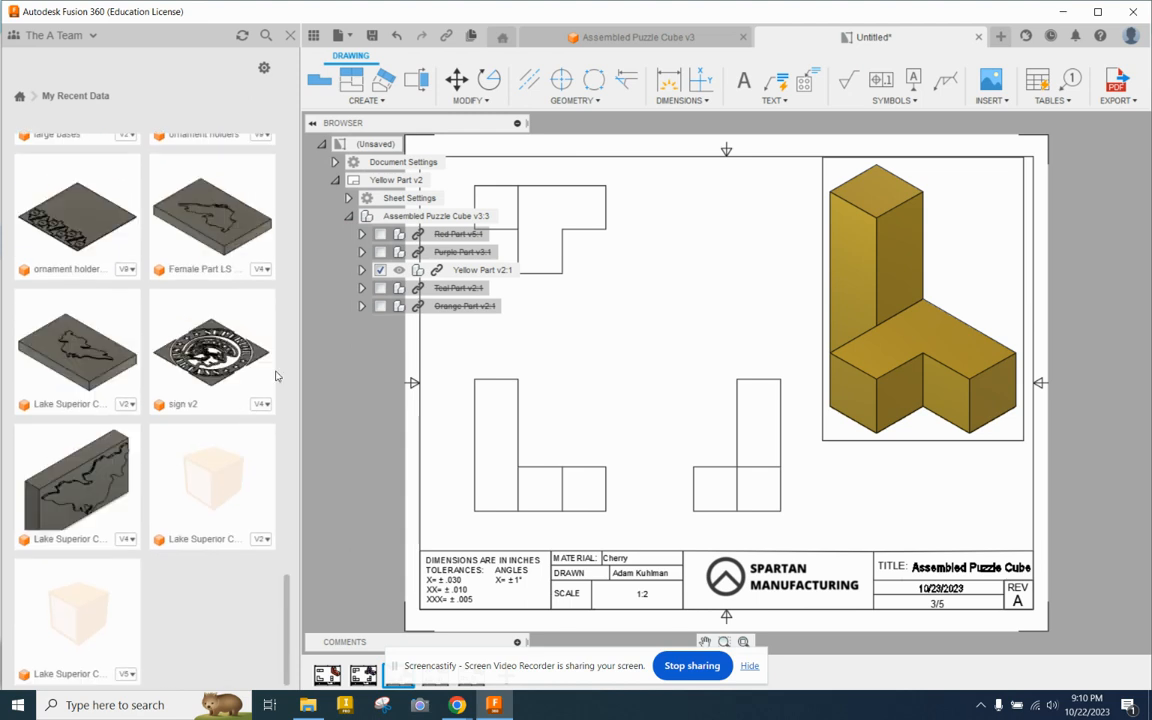
{"action": "left_click_drag", "start_coordinate": [287, 640], "coordinate": [263, 150]}
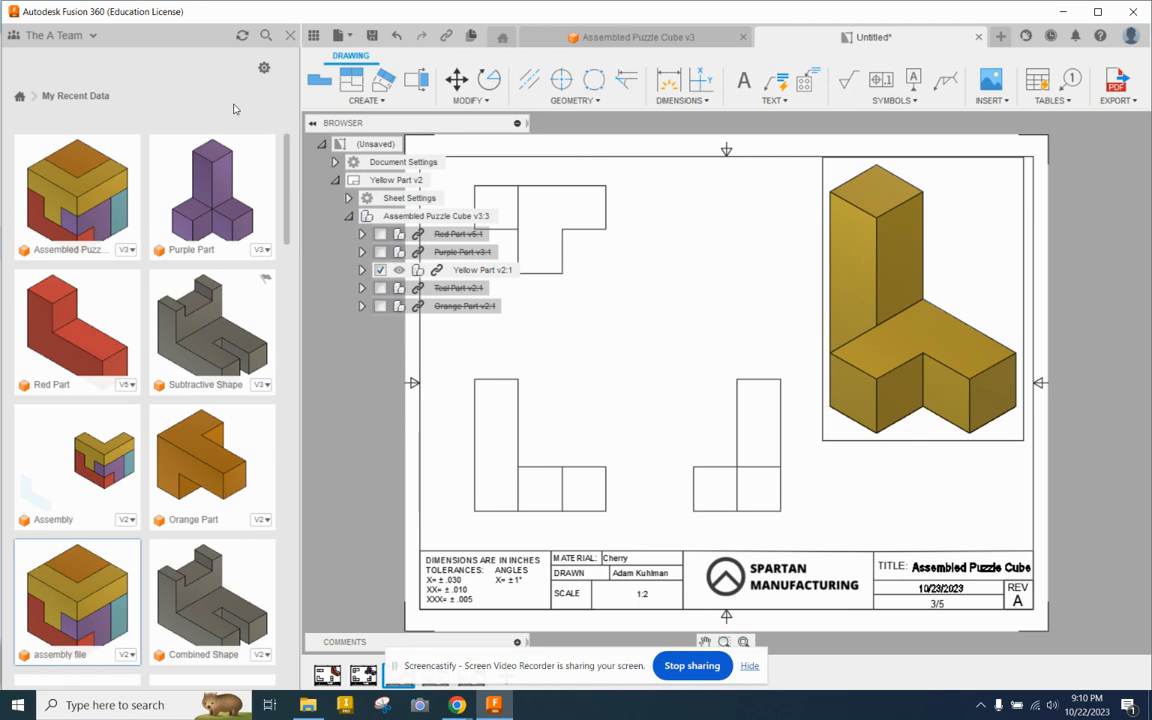
{"action": "left_click", "coordinate": [289, 36]}
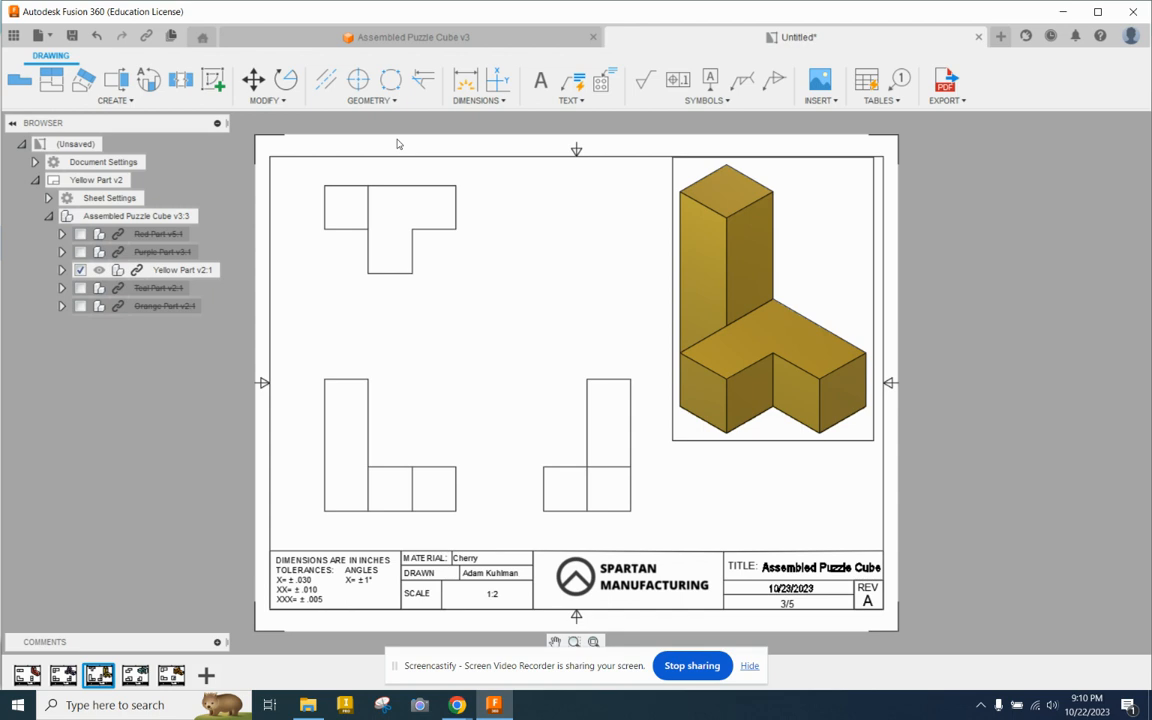
Step: Dimension the overall height and overall width of the yellow part's front view, placing them beside and above the view
{"action": "left_click", "coordinate": [466, 82]}
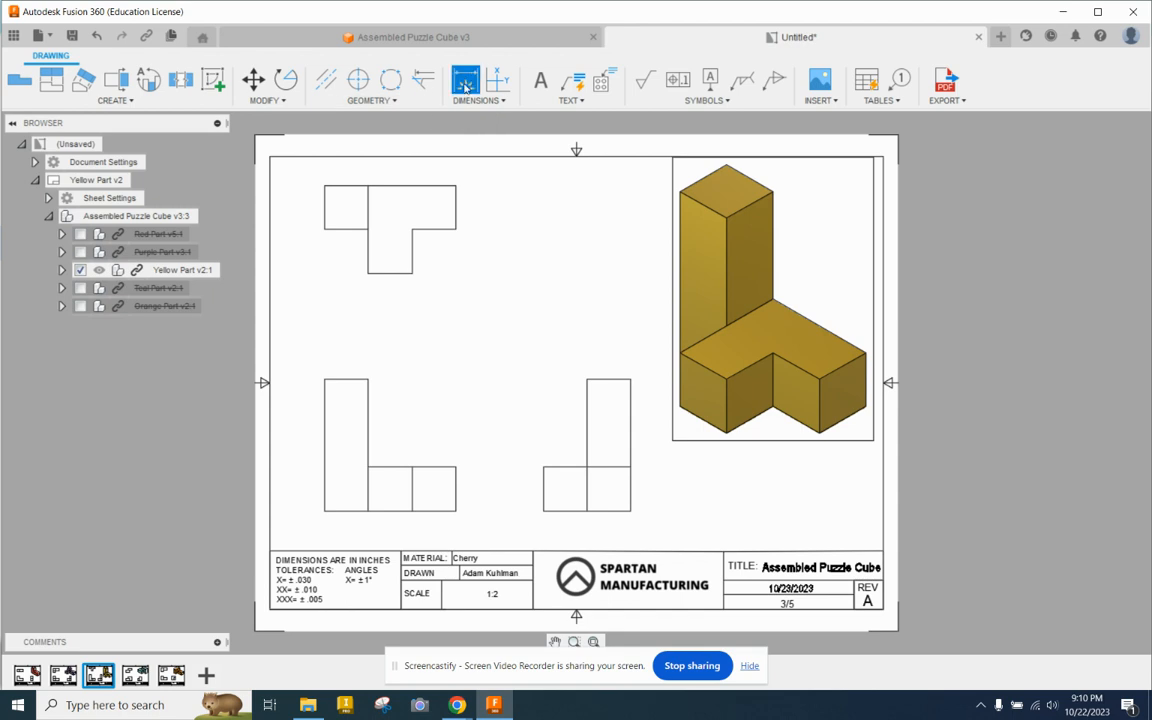
{"action": "left_click", "coordinate": [326, 405]}
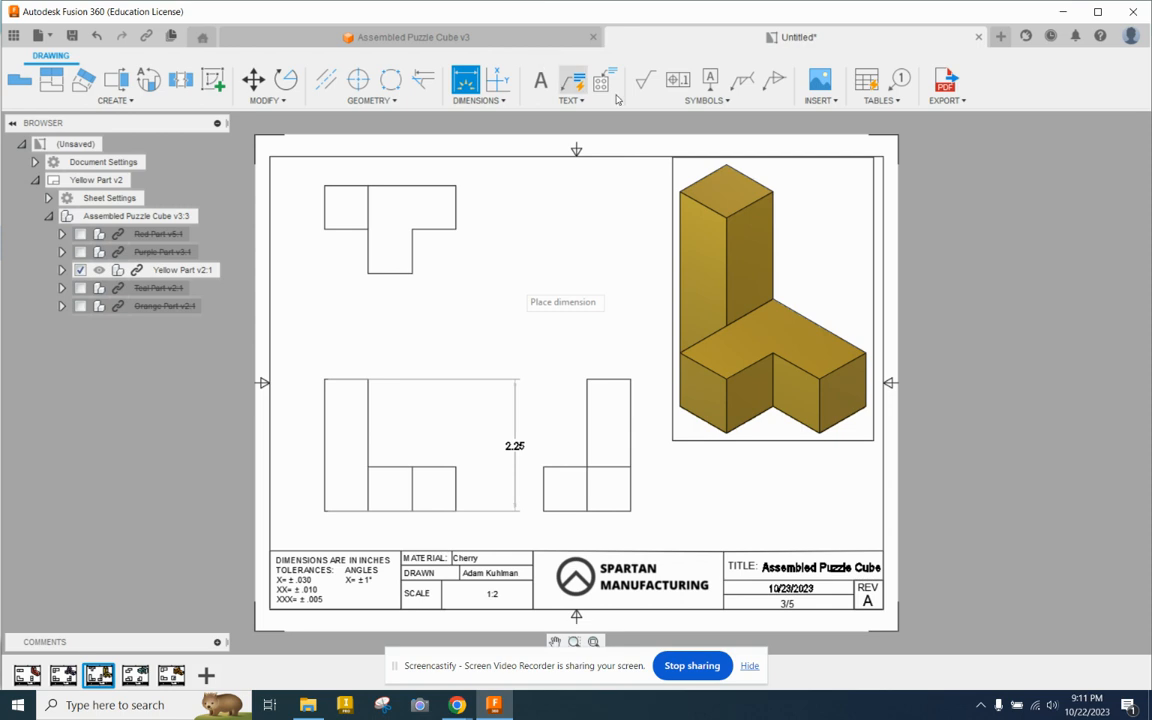
{"action": "left_click", "coordinate": [504, 474]}
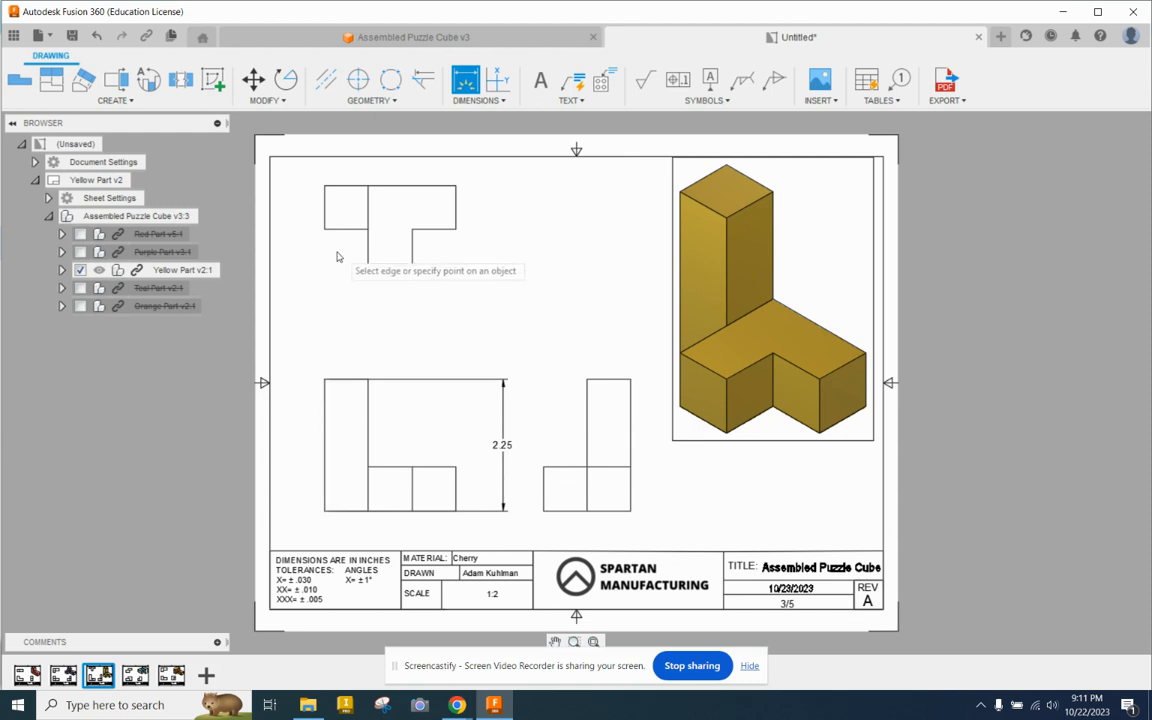
{"action": "left_click", "coordinate": [324, 511]}
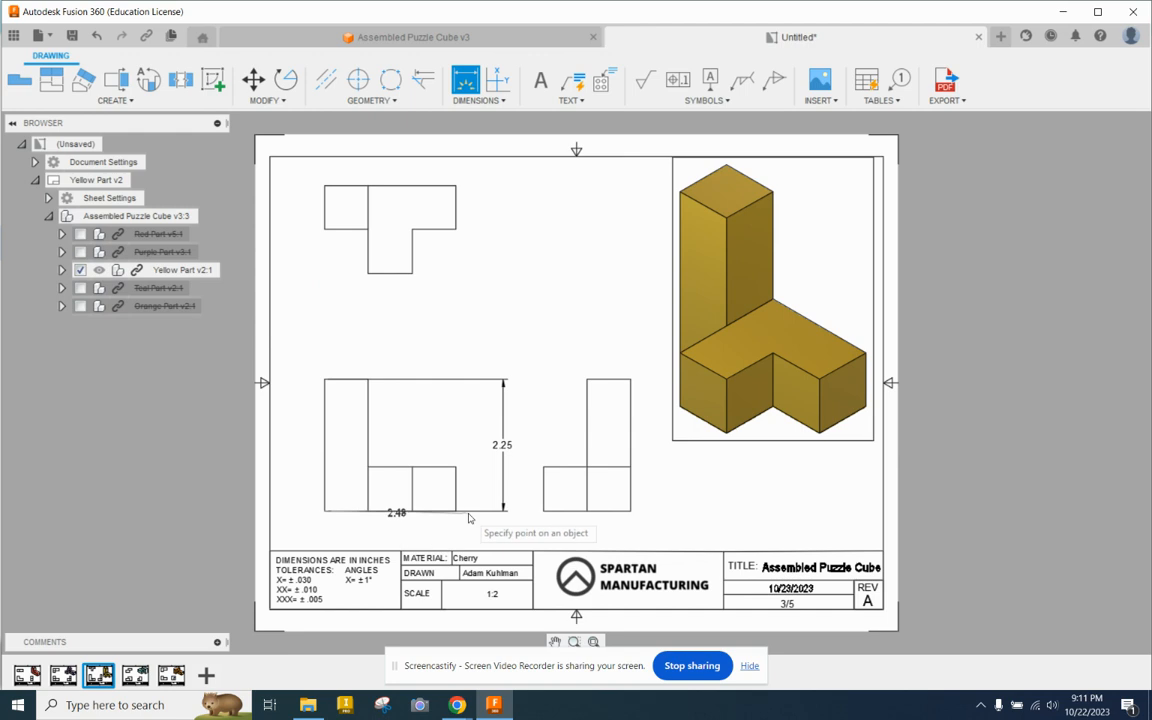
{"action": "left_click", "coordinate": [456, 474]}
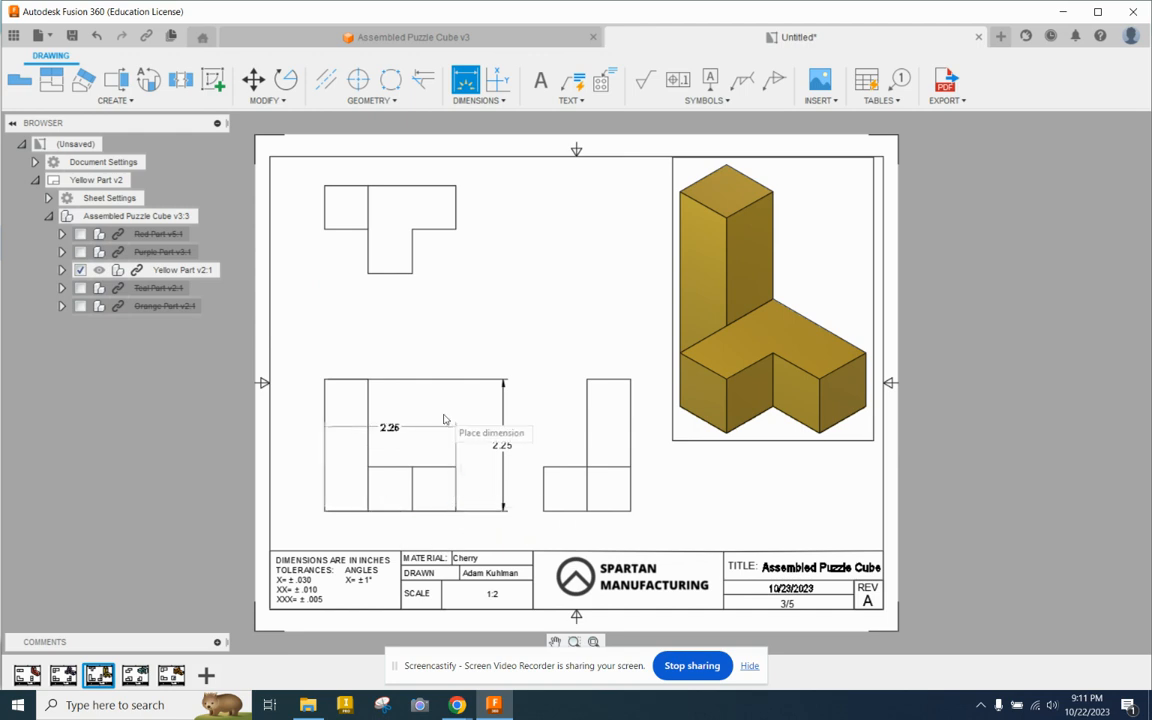
{"action": "left_click", "coordinate": [445, 314]}
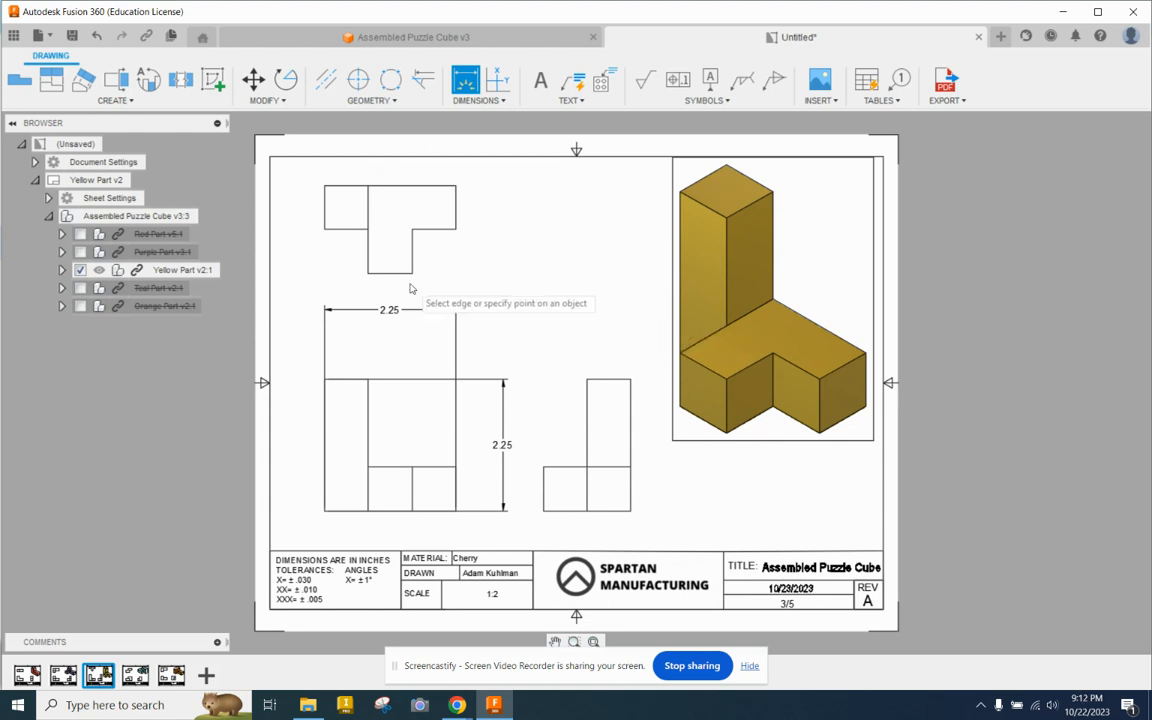
Step: Dimension the top view's overall depth and the depth of its wide back bar, with the shorter dimension closer to the view
{"action": "left_click", "coordinate": [368, 187]}
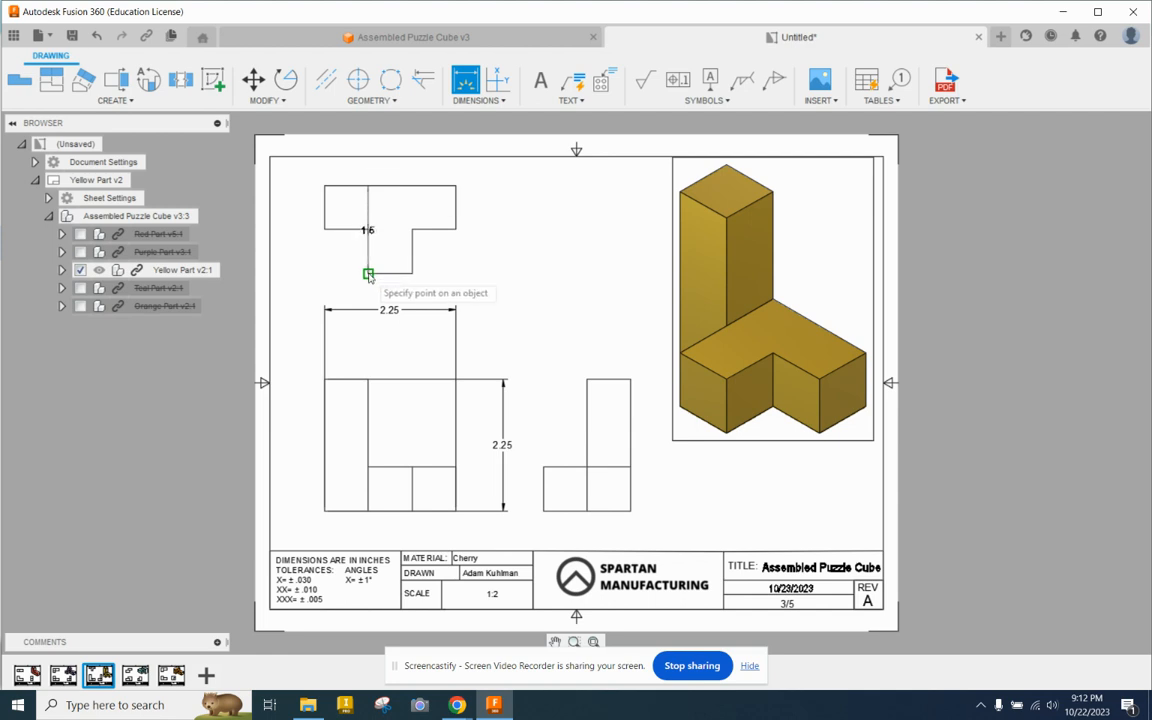
{"action": "left_click", "coordinate": [368, 274]}
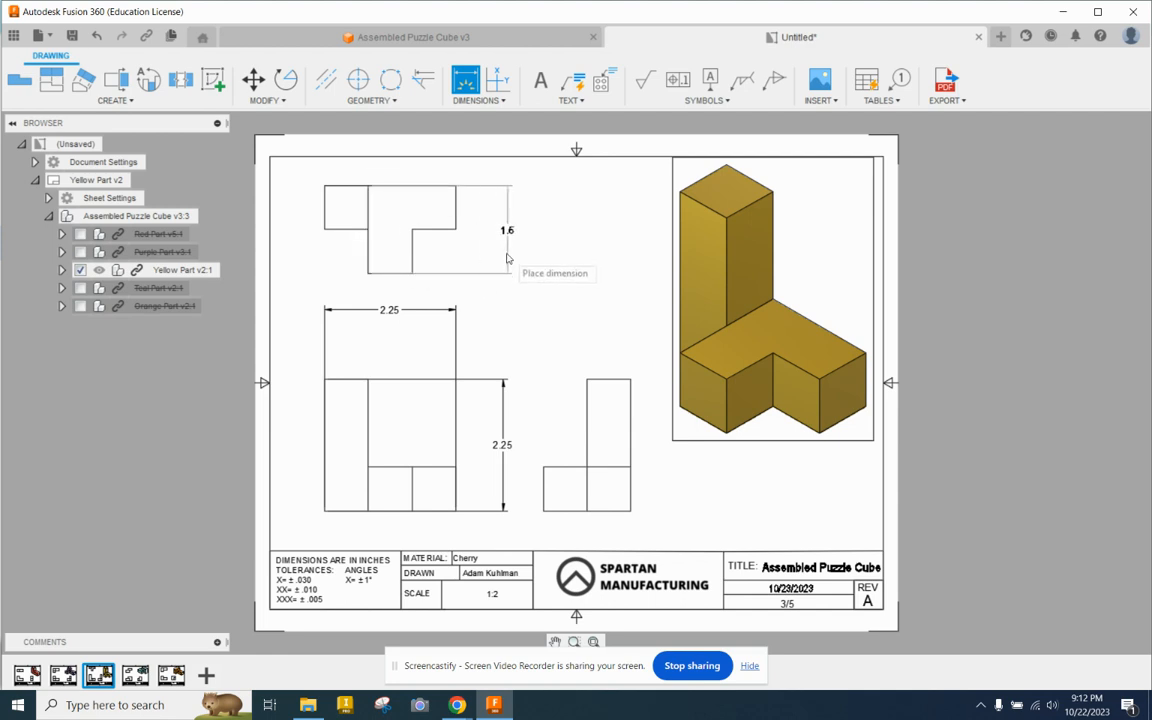
{"action": "left_click", "coordinate": [503, 382]}
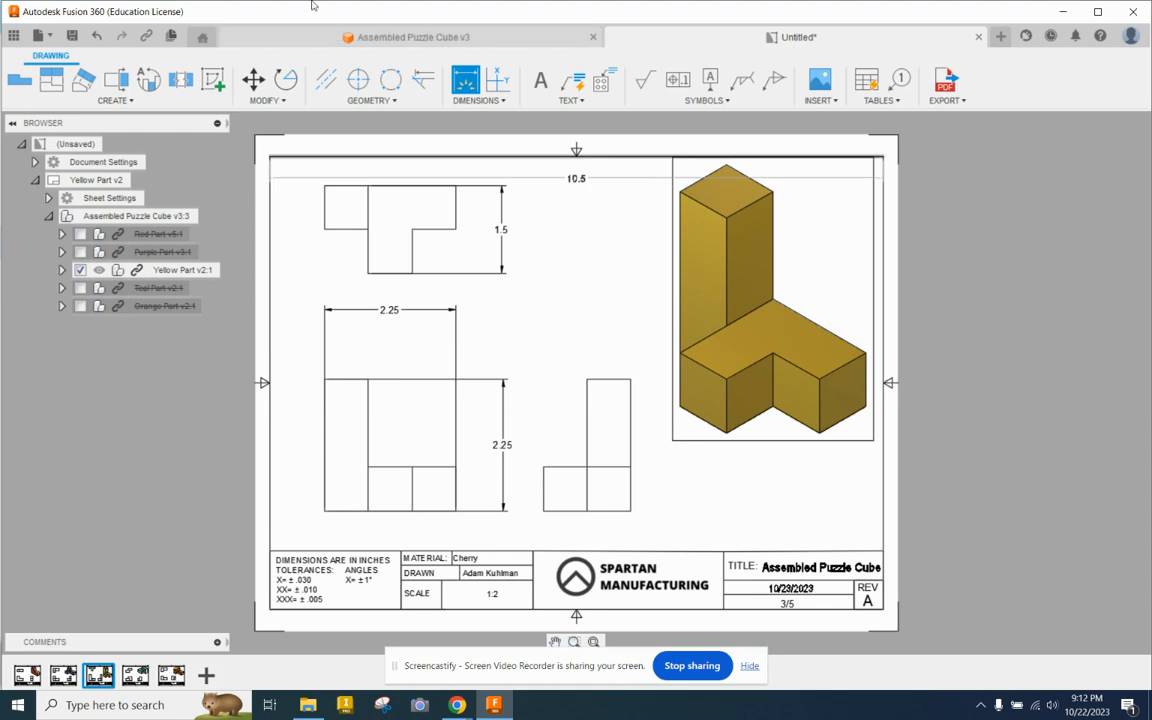
{"action": "left_click", "coordinate": [456, 274]}
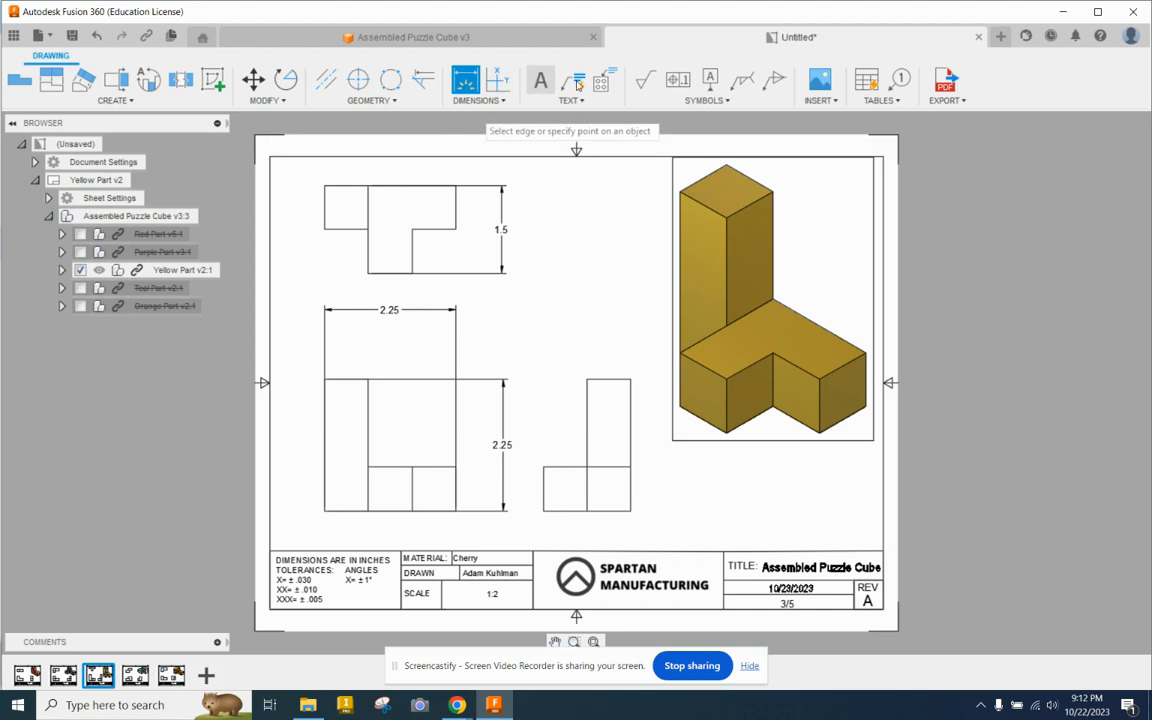
{"action": "left_click", "coordinate": [457, 188]}
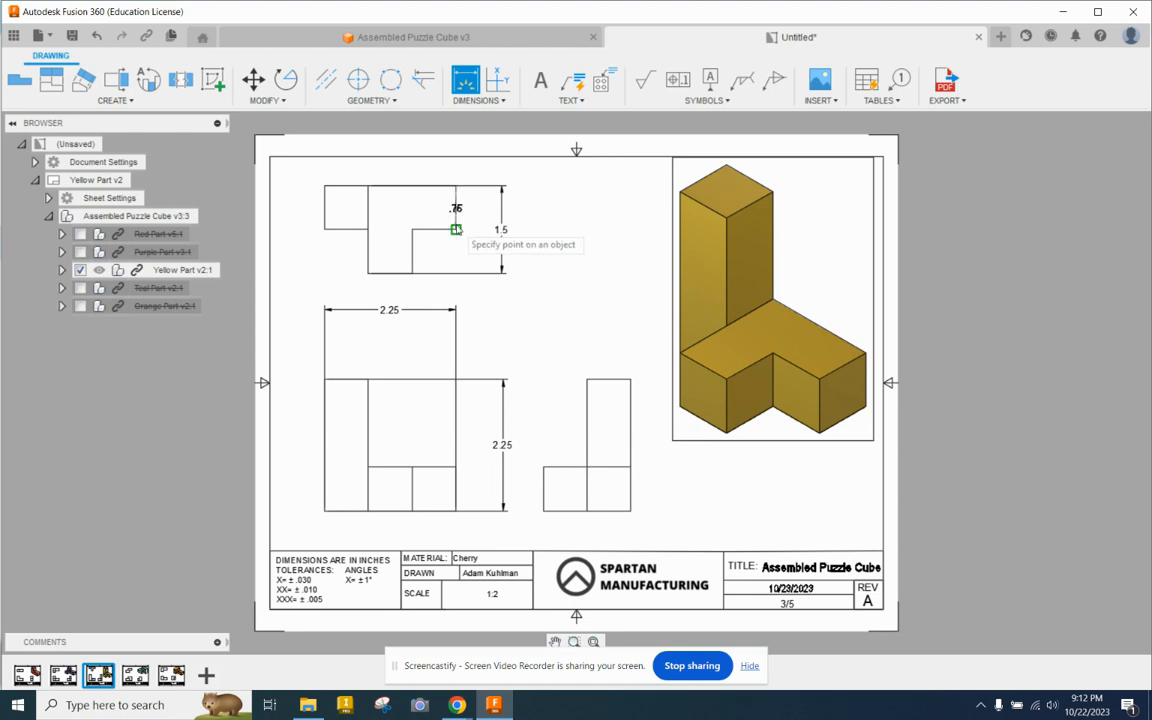
{"action": "left_click", "coordinate": [456, 229]}
{"action": "left_click", "coordinate": [470, 226]}
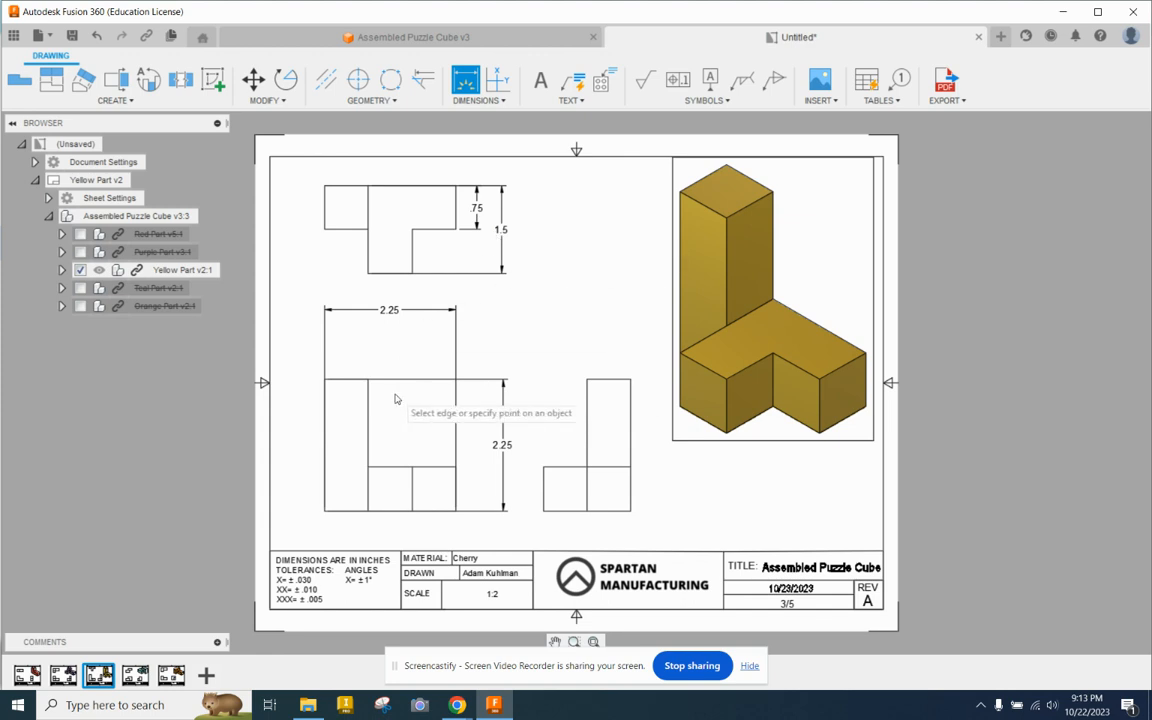
Step: Dimension the height of the low base block in the front view, between the view and the overall height dimension
{"action": "left_click", "coordinate": [456, 467]}
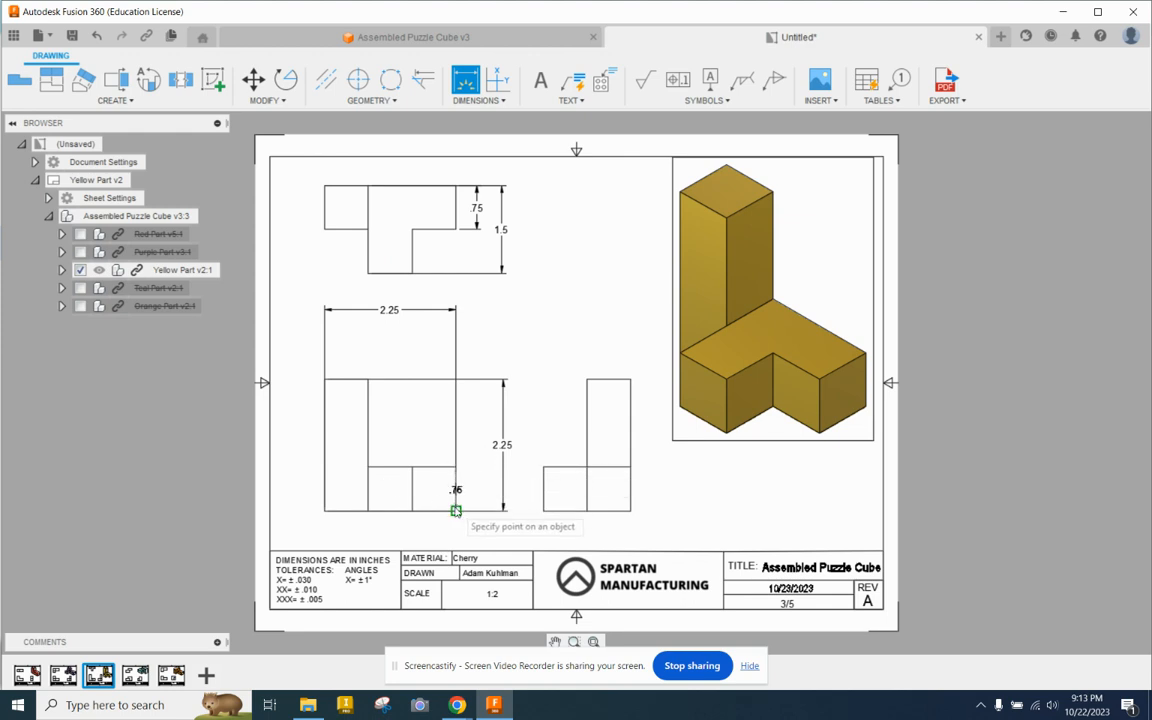
{"action": "left_click", "coordinate": [456, 511]}
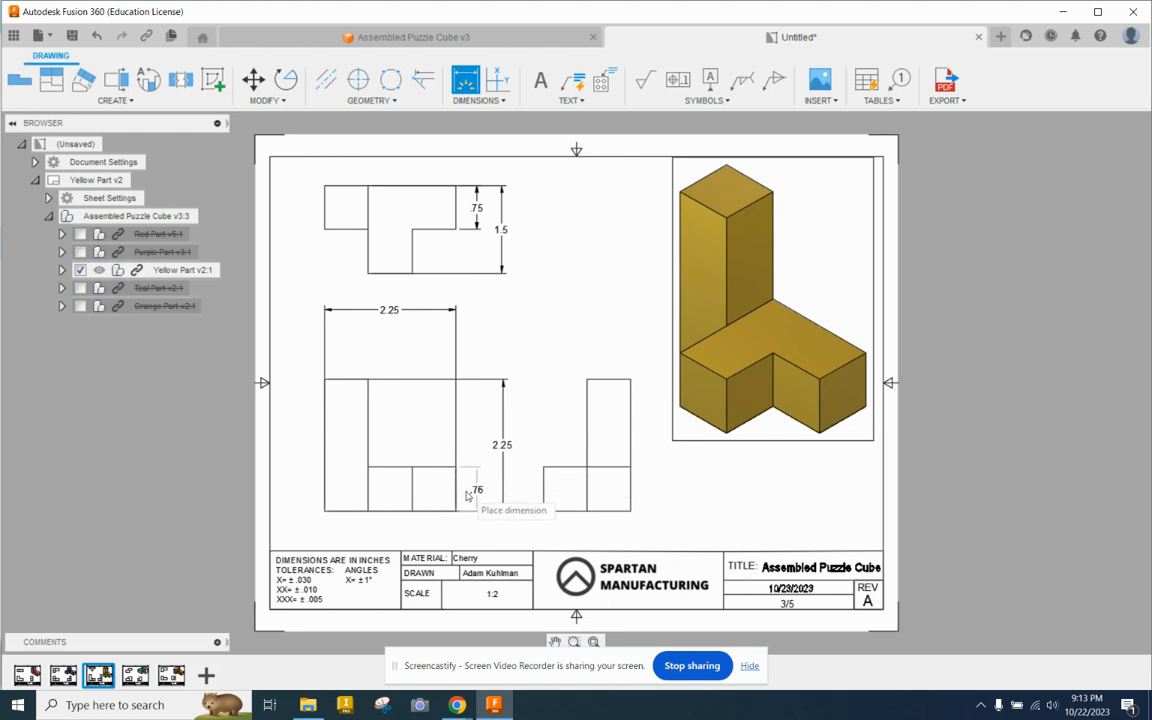
{"action": "left_click", "coordinate": [466, 495]}
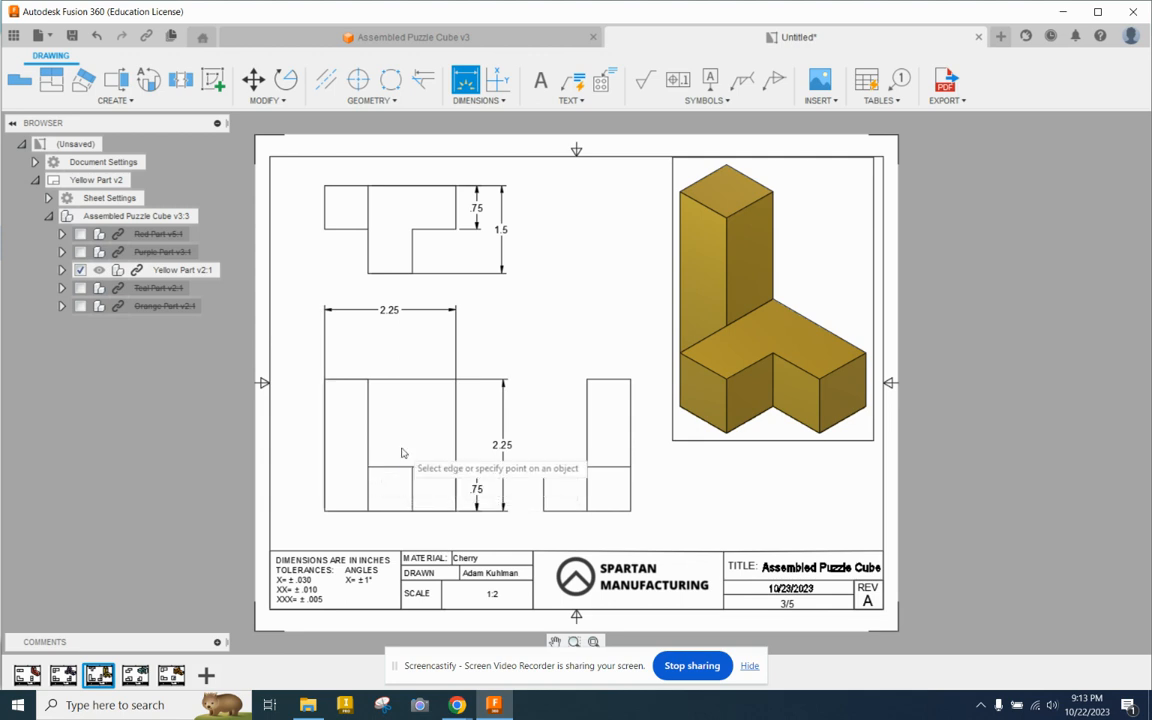
{"action": "left_click", "coordinate": [470, 101]}
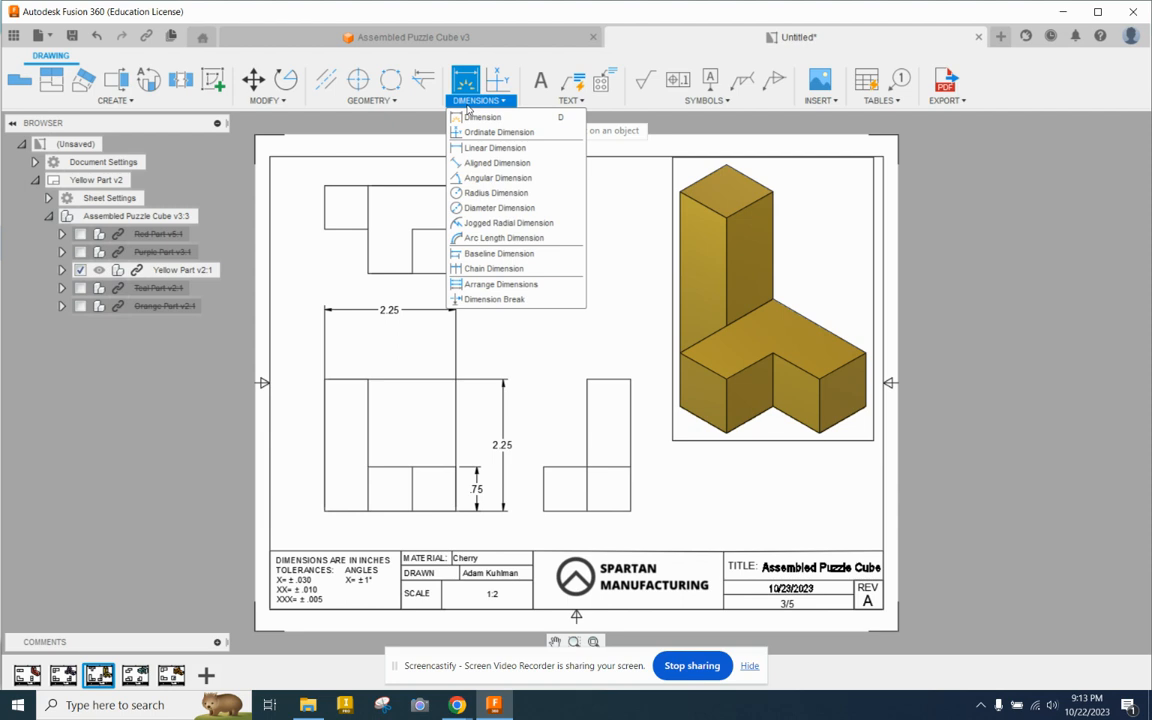
{"action": "left_click", "coordinate": [481, 256]}
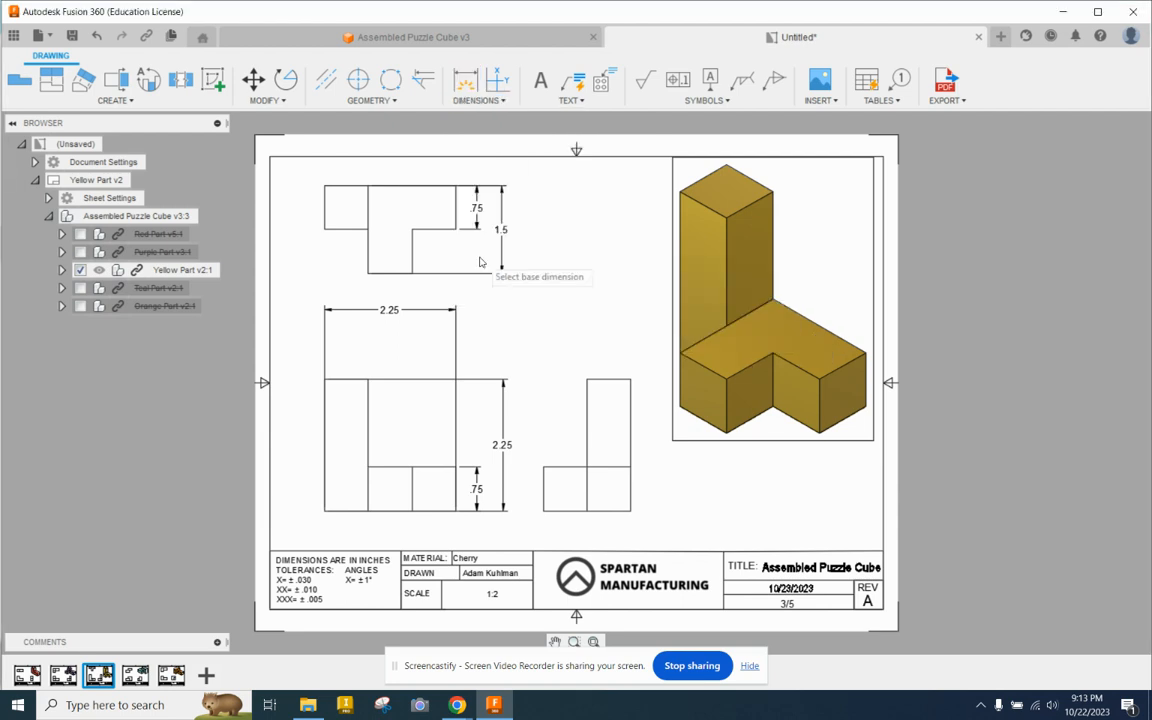
{"action": "left_click", "coordinate": [391, 312]}
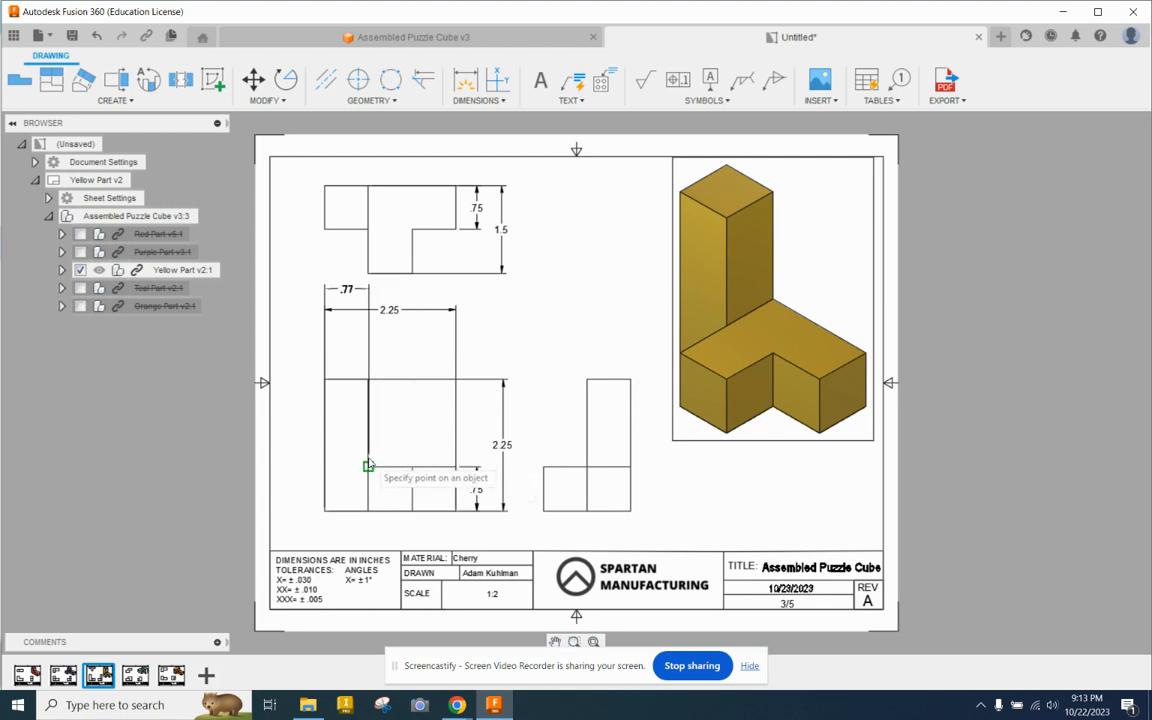
{"action": "left_click", "coordinate": [368, 466]}
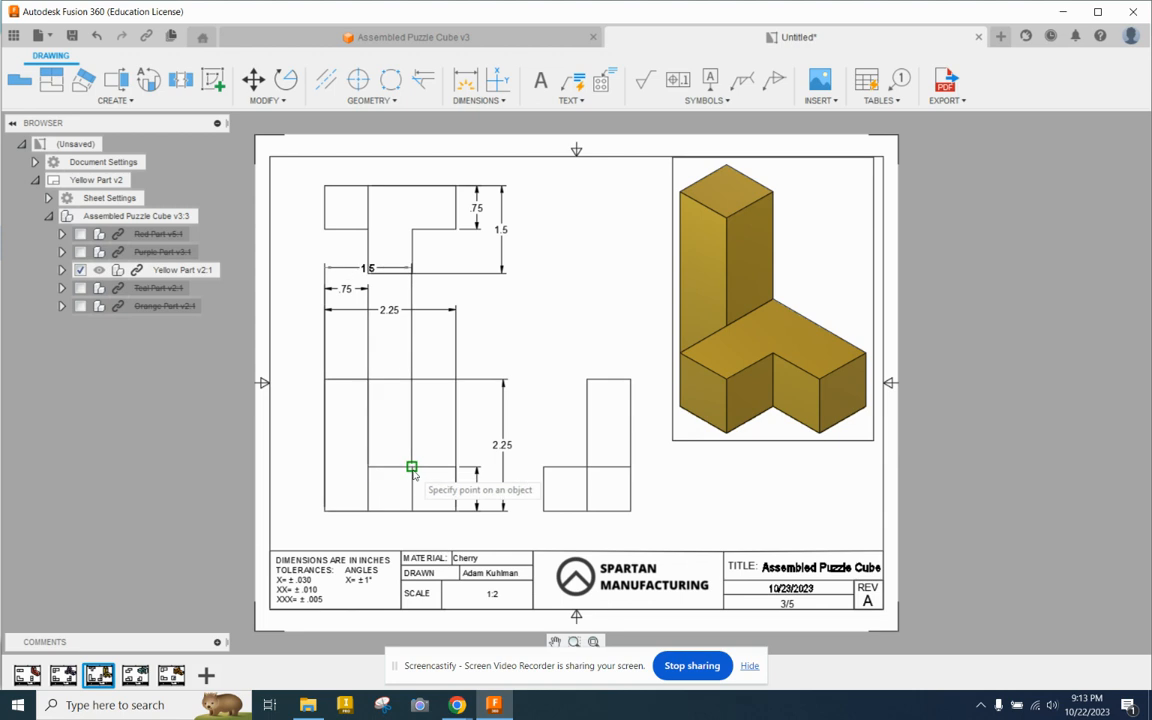
{"action": "left_click", "coordinate": [411, 467]}
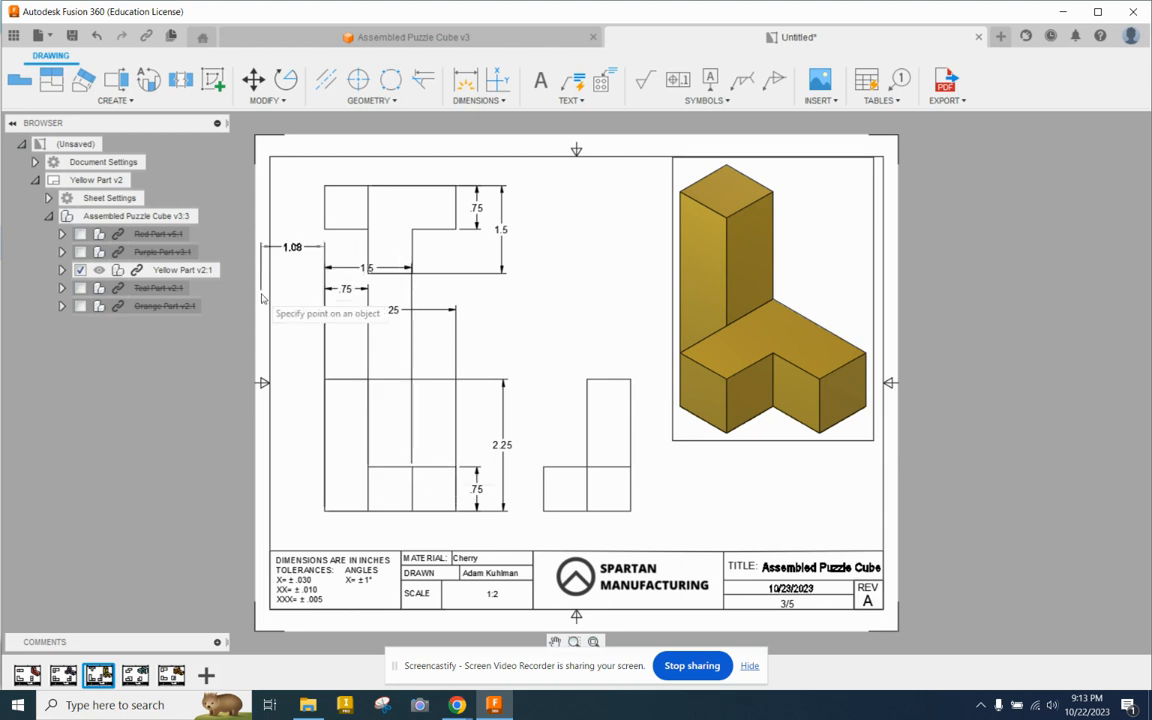
{"action": "key", "text": "Escape"}
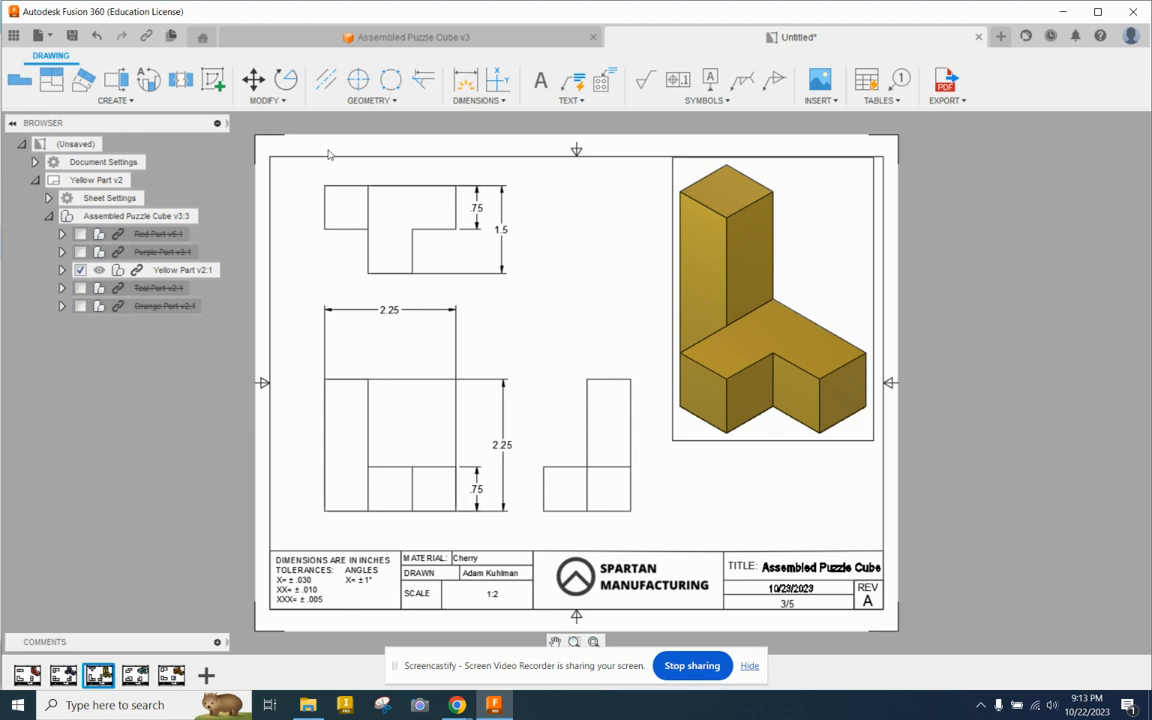
Step: Add baseline dimensions from the front view's overall width dimension to the tall column's inner edge and the line between the base blocks
{"action": "left_click", "coordinate": [478, 100]}
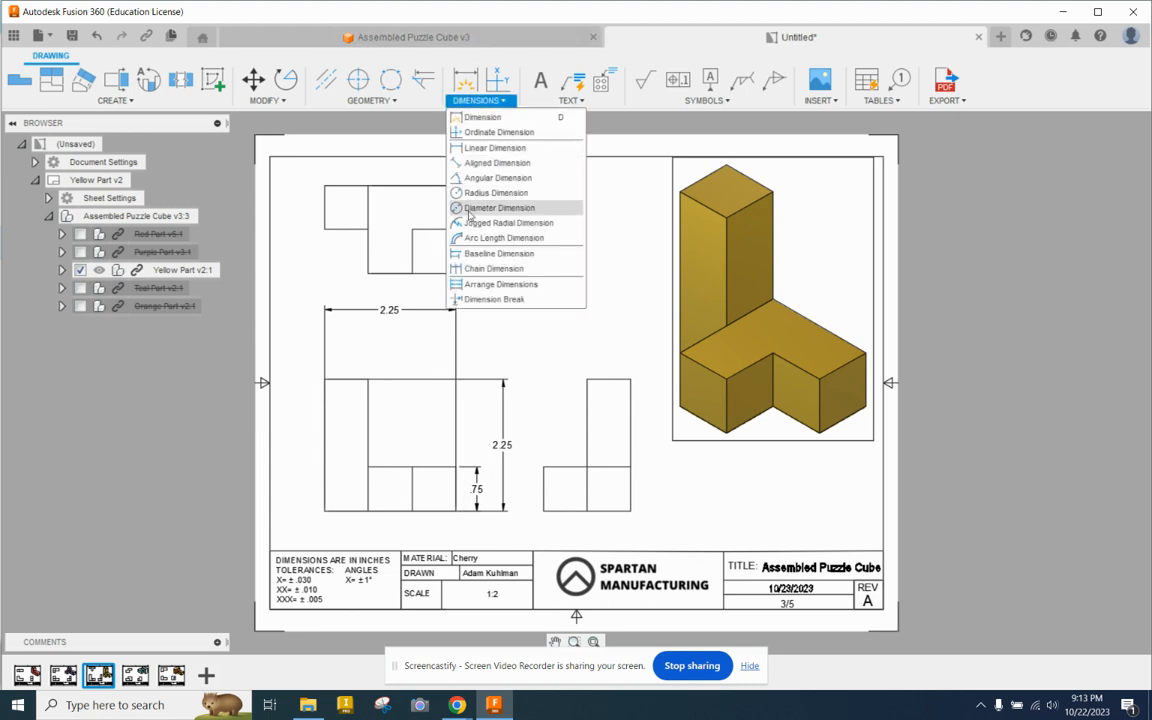
{"action": "left_click", "coordinate": [490, 253]}
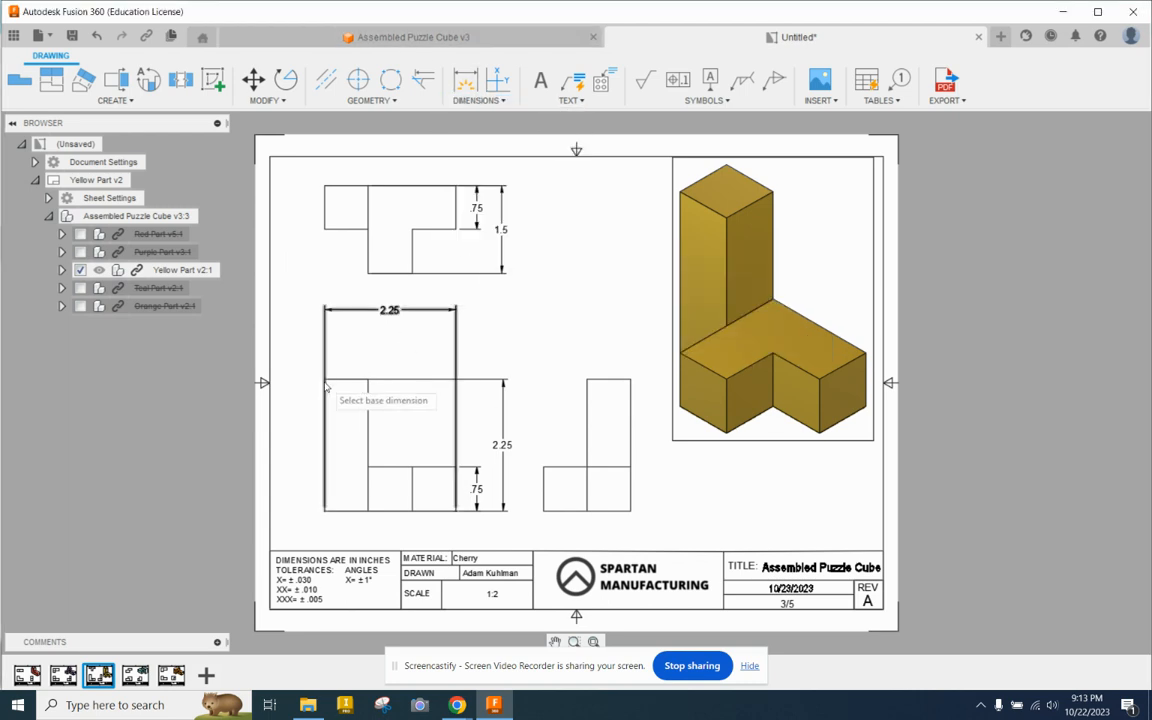
{"action": "left_click", "coordinate": [358, 311]}
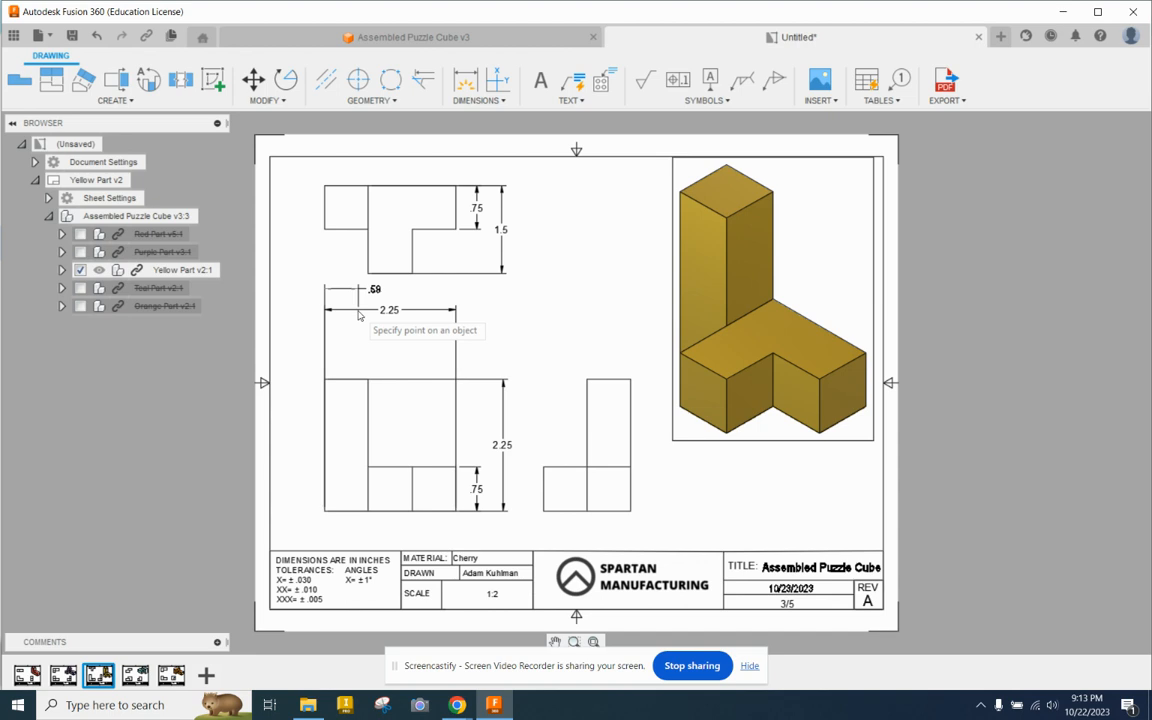
{"action": "left_click", "coordinate": [368, 380]}
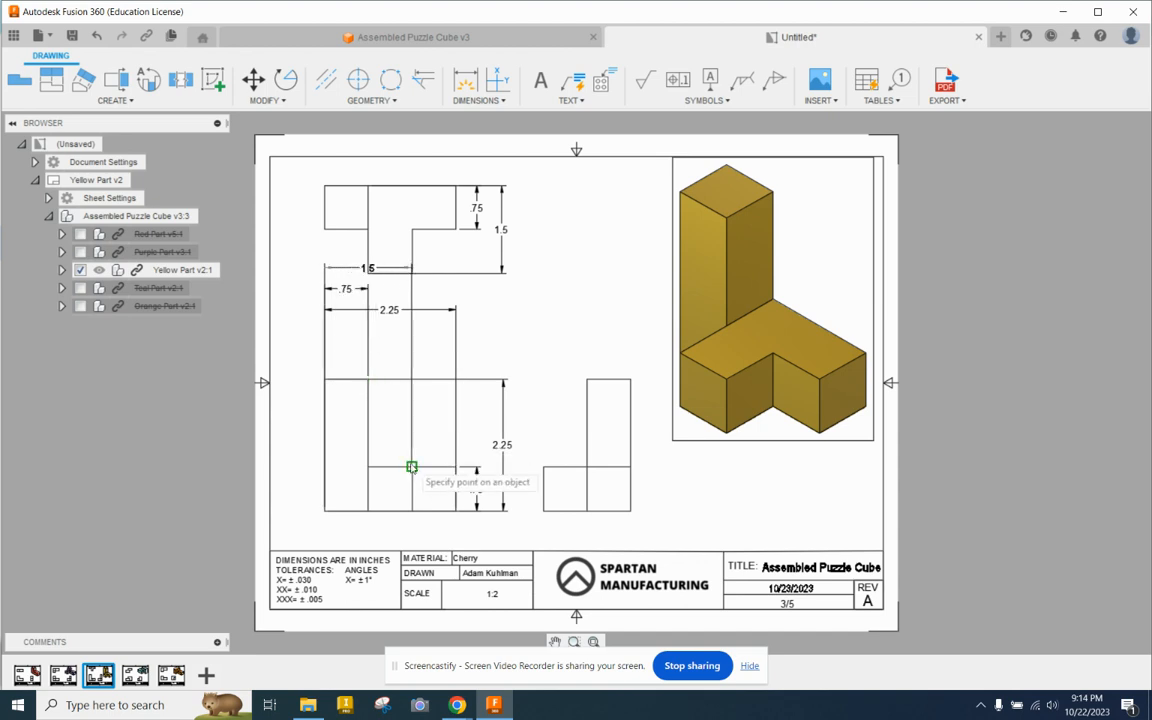
{"action": "right_click", "coordinate": [405, 321]}
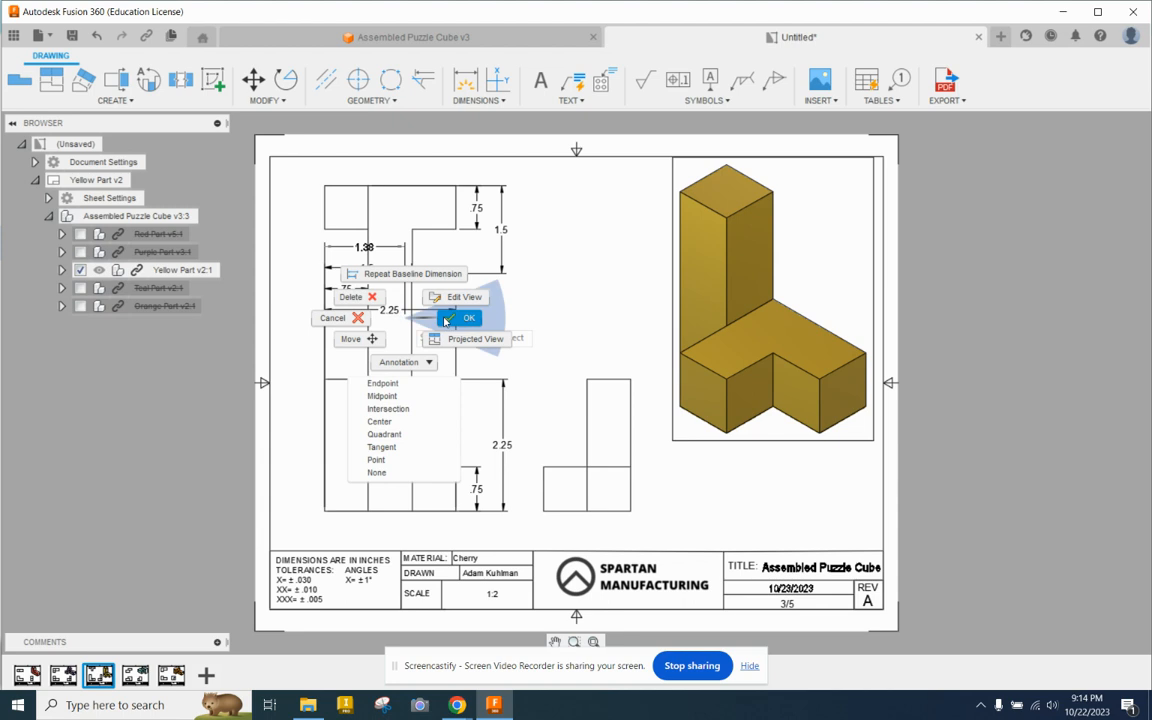
{"action": "left_click", "coordinate": [446, 319]}
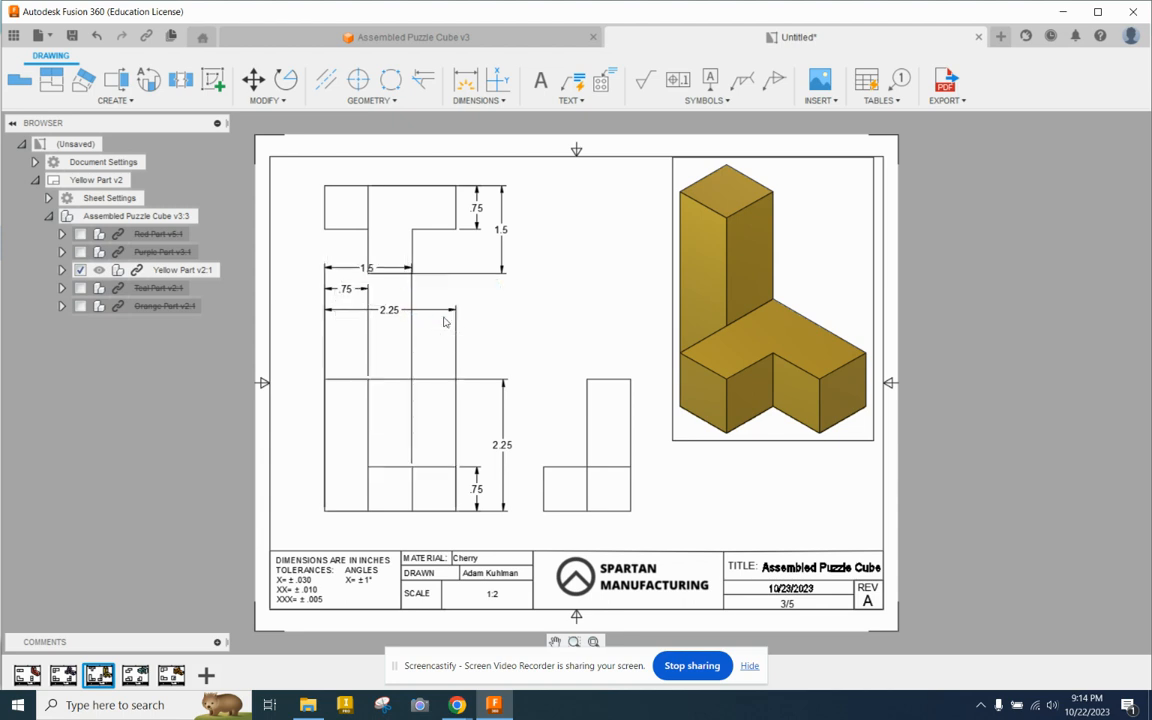
Step: Move the two baseline dimensions between the front view and its overall width dimension, ordered with the shortest nearest the view
{"action": "left_click", "coordinate": [347, 291]}
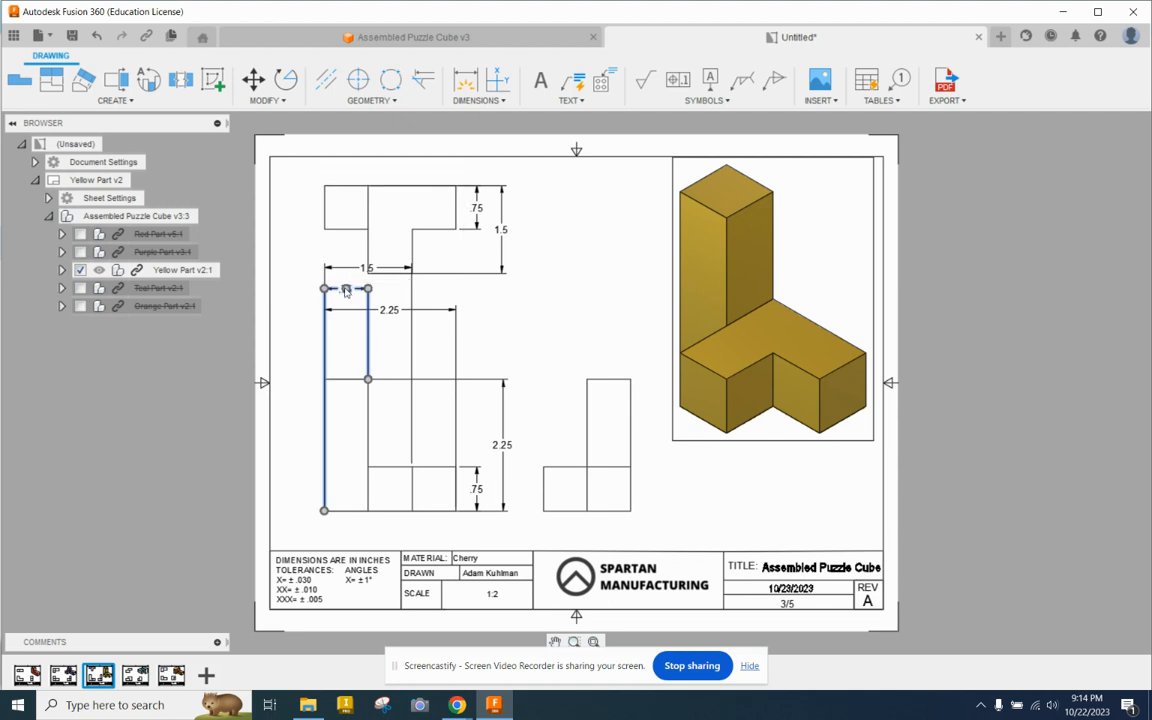
{"action": "left_click_drag", "start_coordinate": [346, 291], "coordinate": [346, 356]}
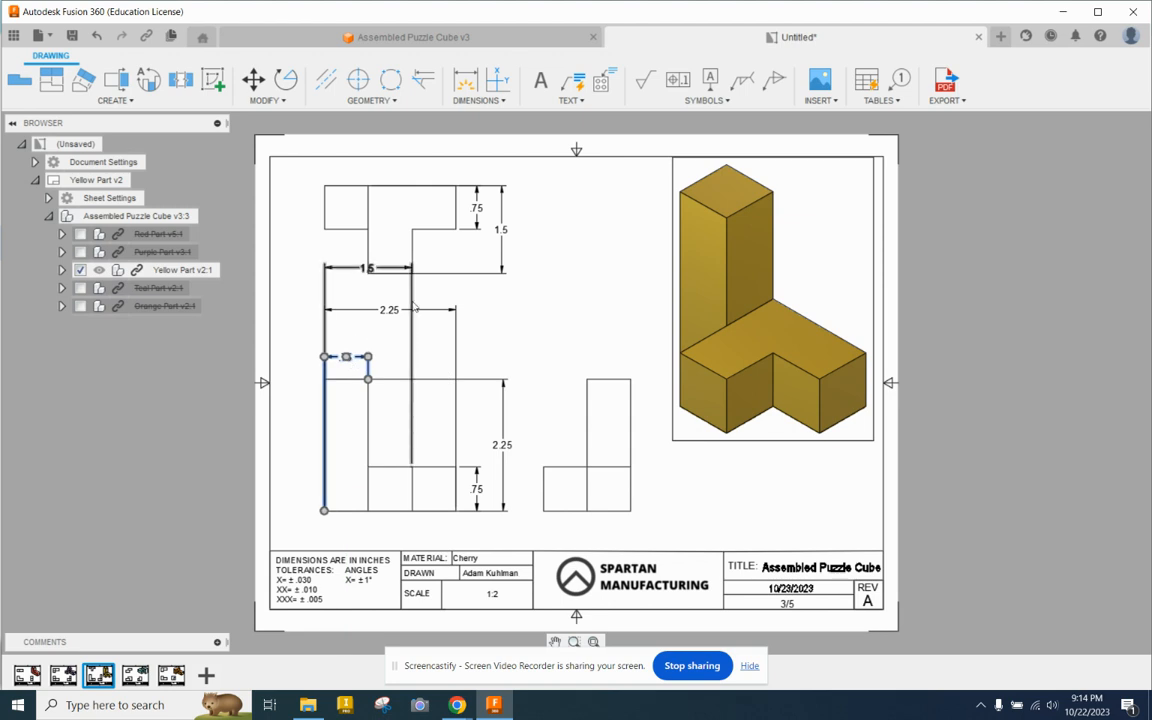
{"action": "left_click", "coordinate": [367, 267]}
{"action": "left_click_drag", "start_coordinate": [367, 267], "coordinate": [368, 335]}
{"action": "left_click", "coordinate": [300, 292]}
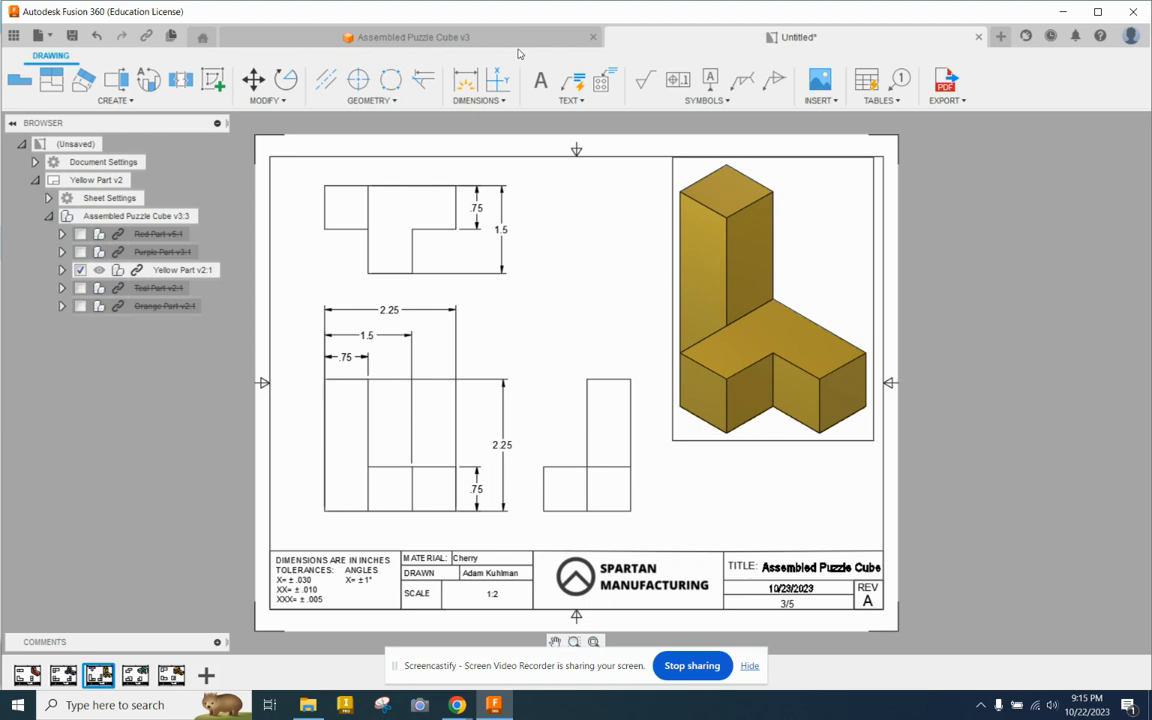
Step: Review the drawing sheets of the orange, teal, yellow, purple and red parts
{"action": "mouse_move", "coordinate": [174, 680]}
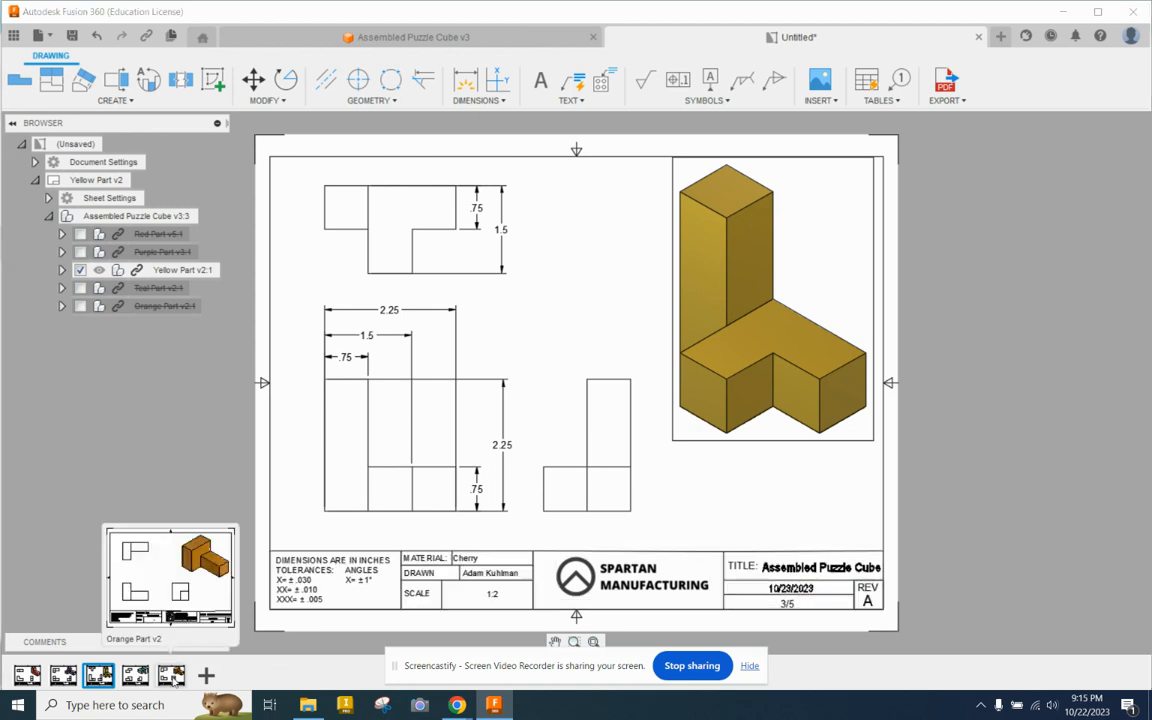
{"action": "left_click", "coordinate": [171, 676]}
{"action": "left_click", "coordinate": [135, 676]}
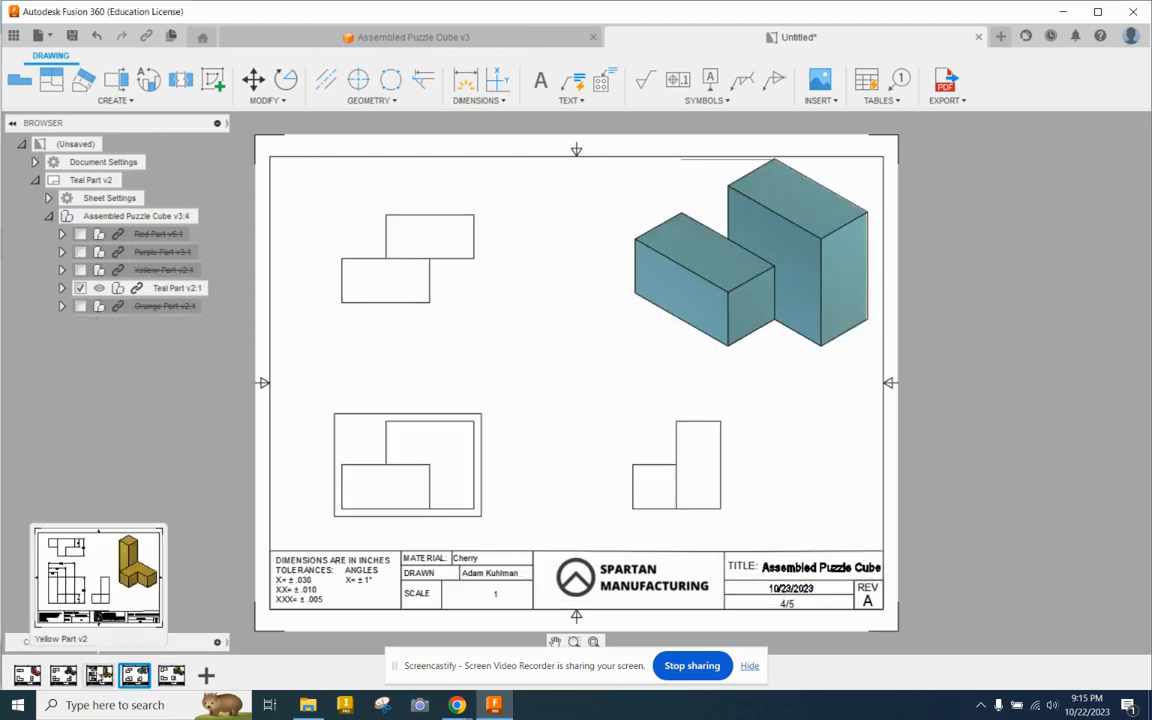
{"action": "left_click", "coordinate": [98, 676]}
{"action": "left_click", "coordinate": [62, 676]}
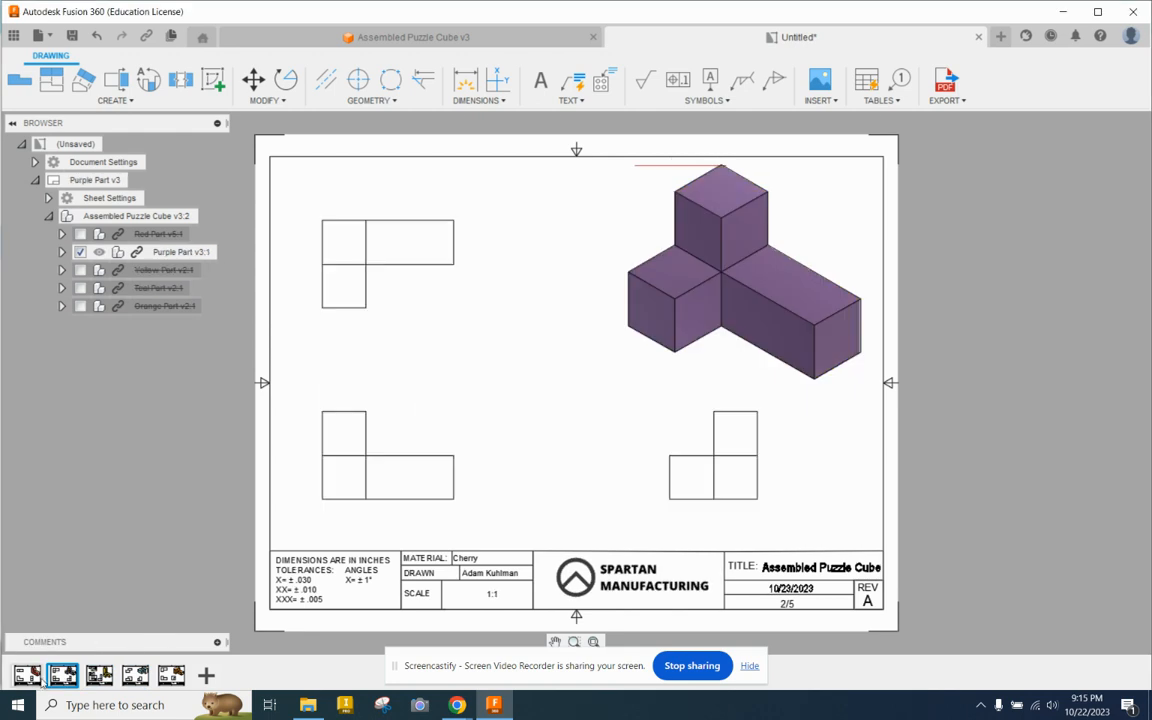
{"action": "left_click", "coordinate": [36, 678]}
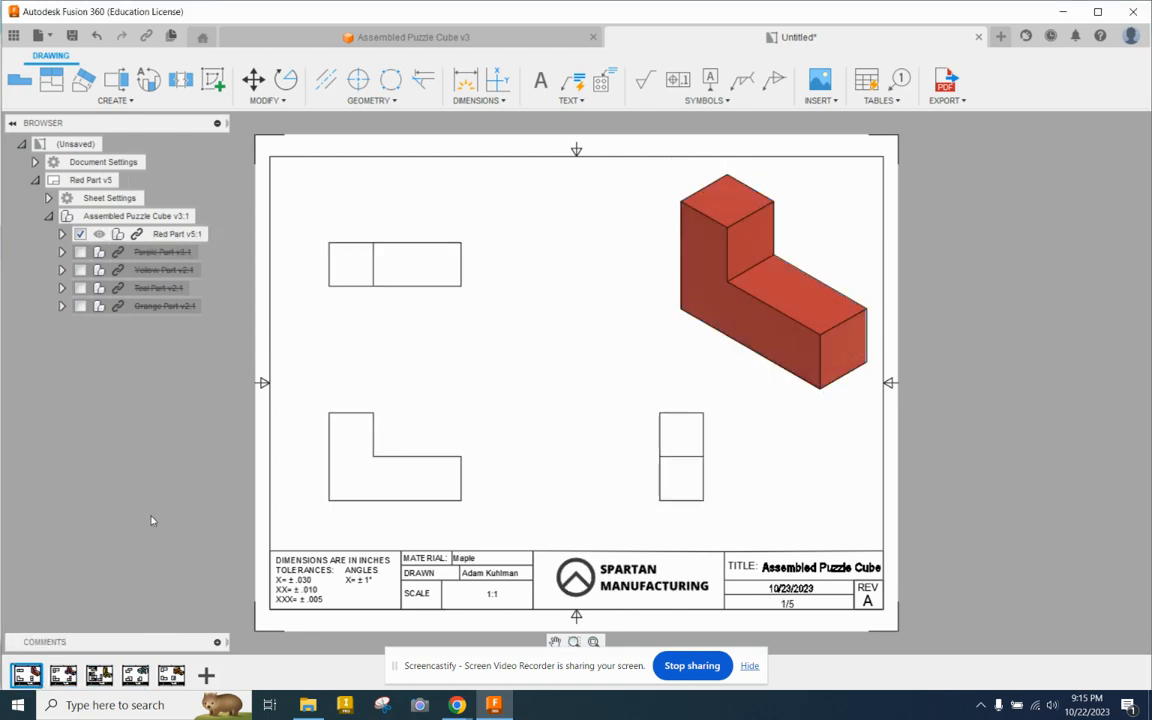
{"action": "mouse_move", "coordinate": [183, 690]}
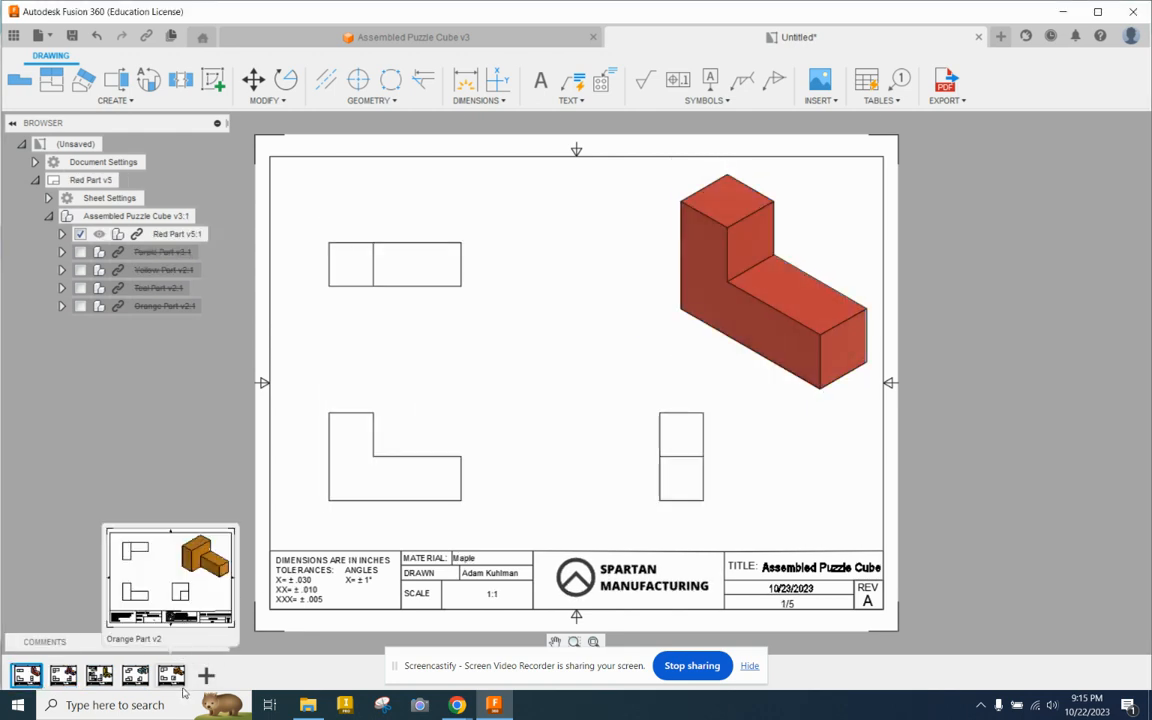